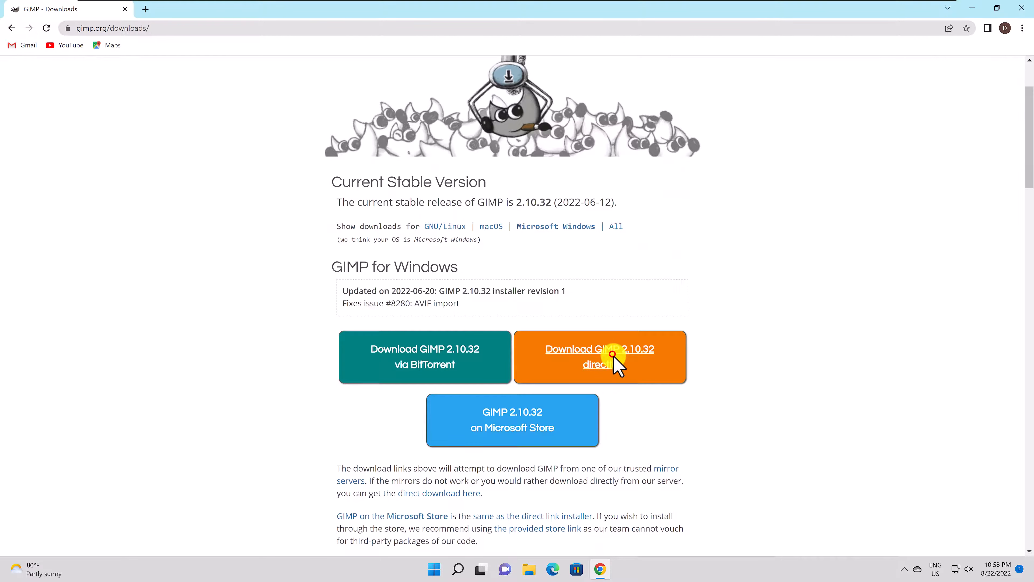
Download the GIMP 2.10.32 Windows installer directly, save it to the Desktop, and launch it.
left_click(615, 361)
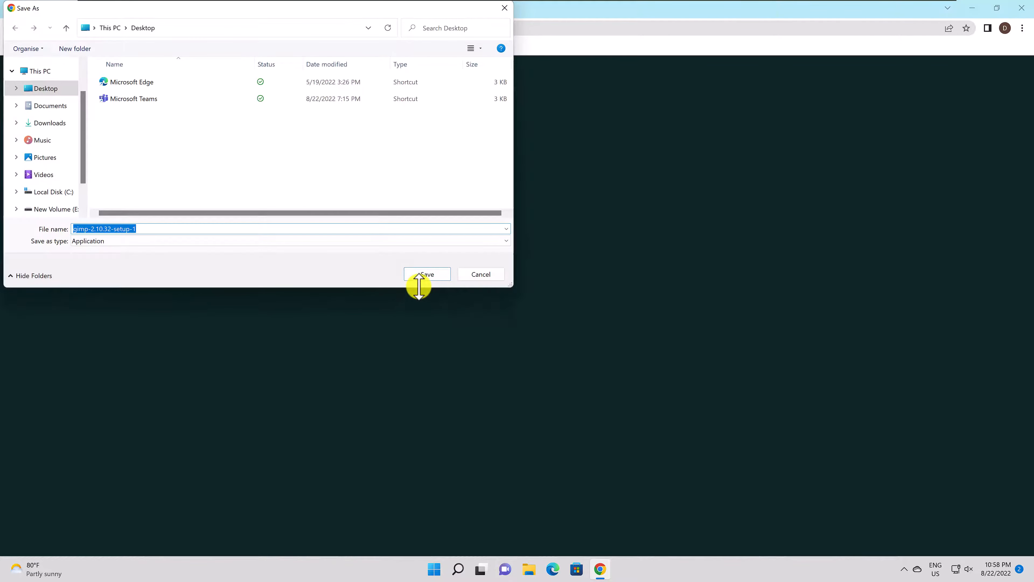
left_click(417, 273)
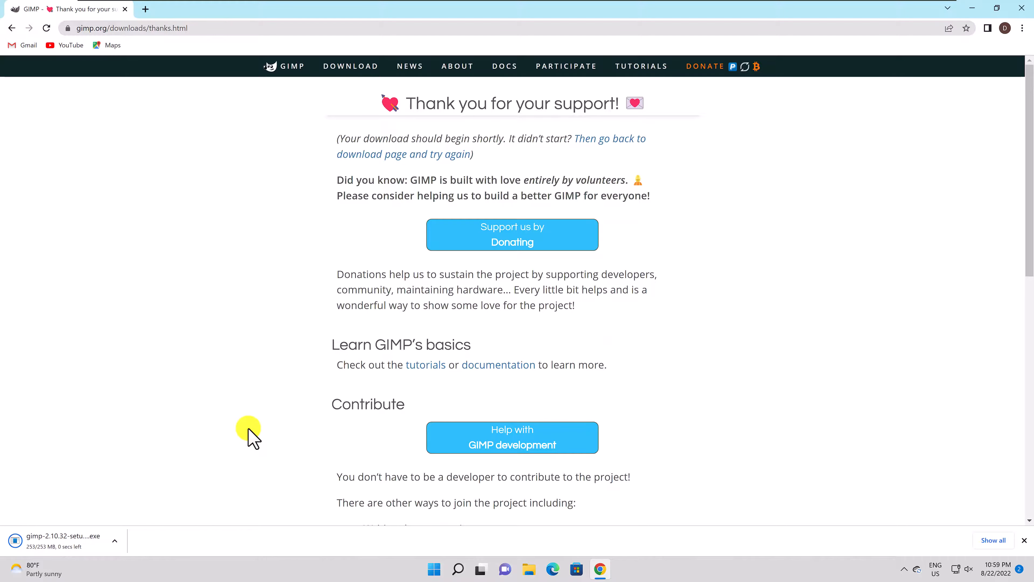
left_click(48, 540)
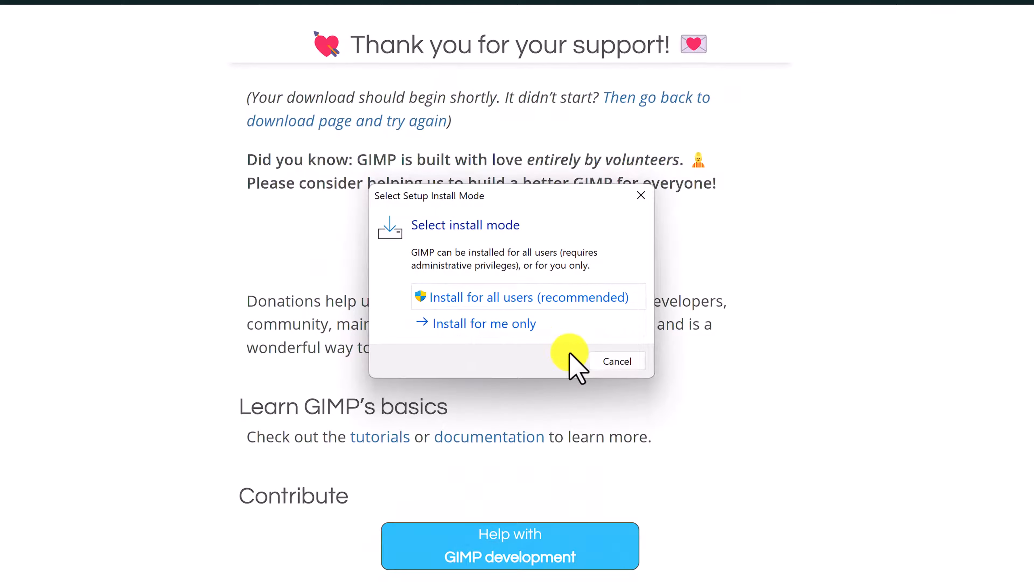
Install GIMP for all users with English (British) as the setup language and finish the setup.
left_click(539, 299)
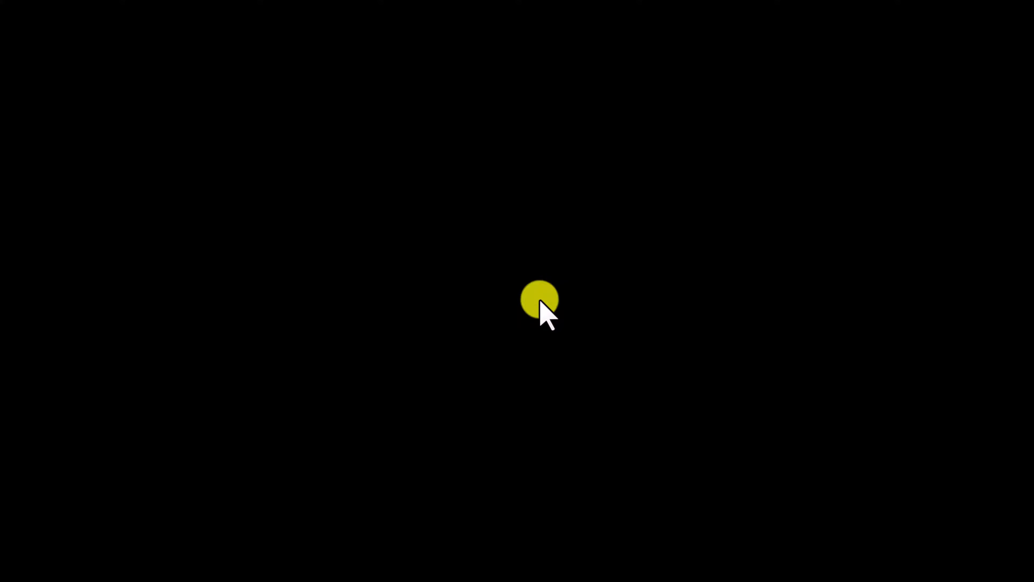
left_click(449, 446)
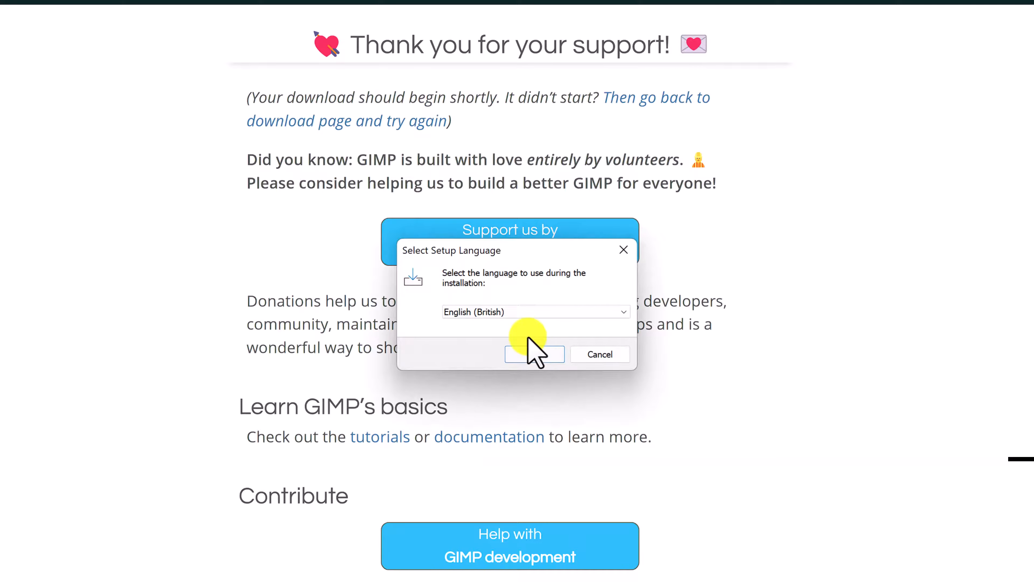
left_click(535, 354)
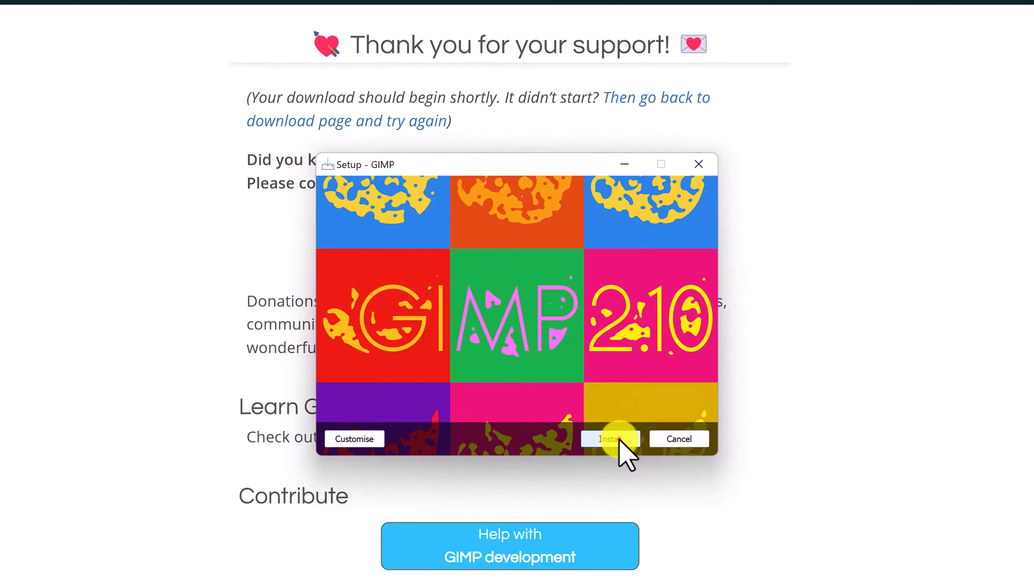
left_click(619, 439)
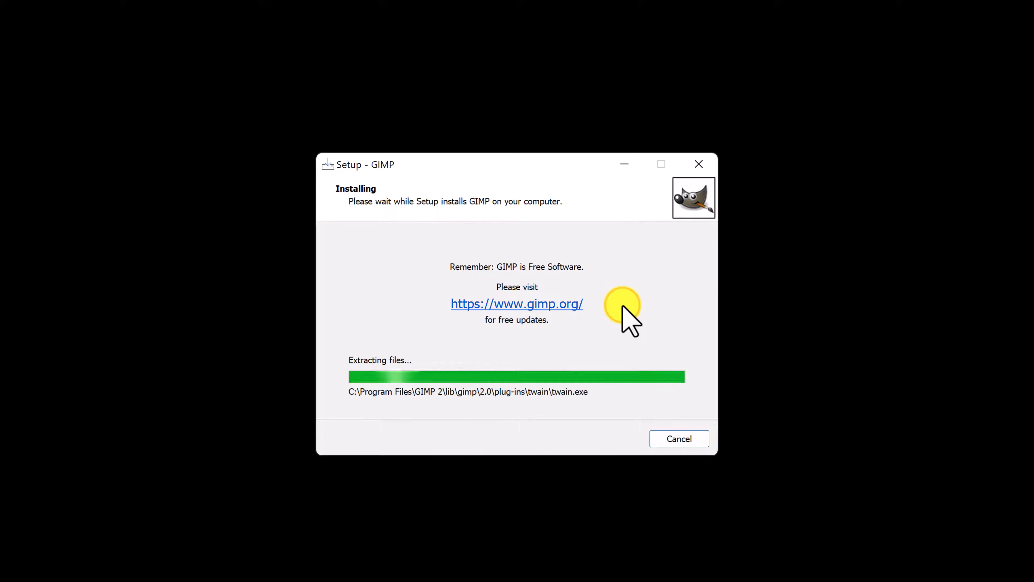
left_click(608, 435)
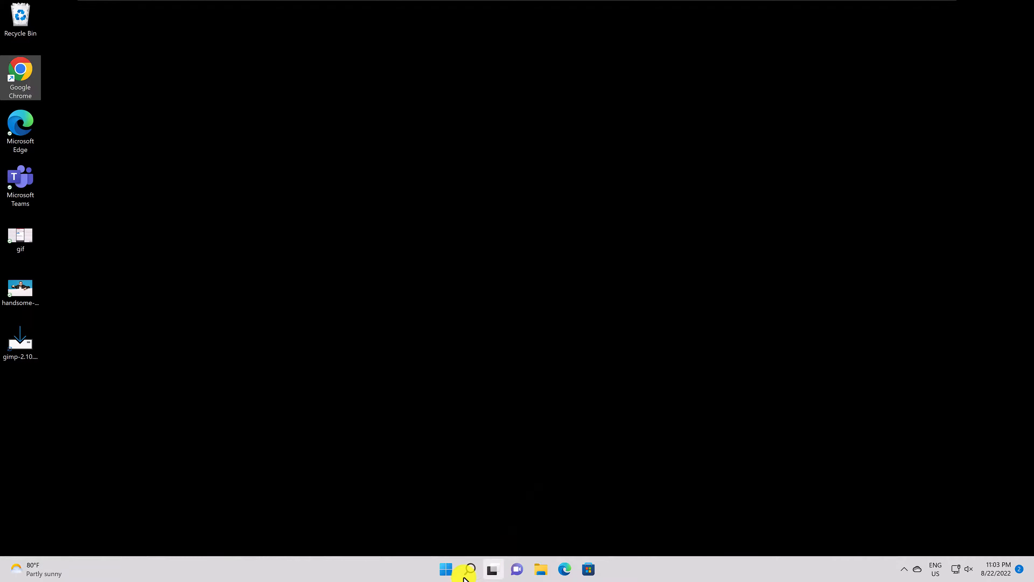
Search Windows for "gimp", launch GIMP 2.10.32, and open the photo of the man behind the white billboard.
left_click(473, 569)
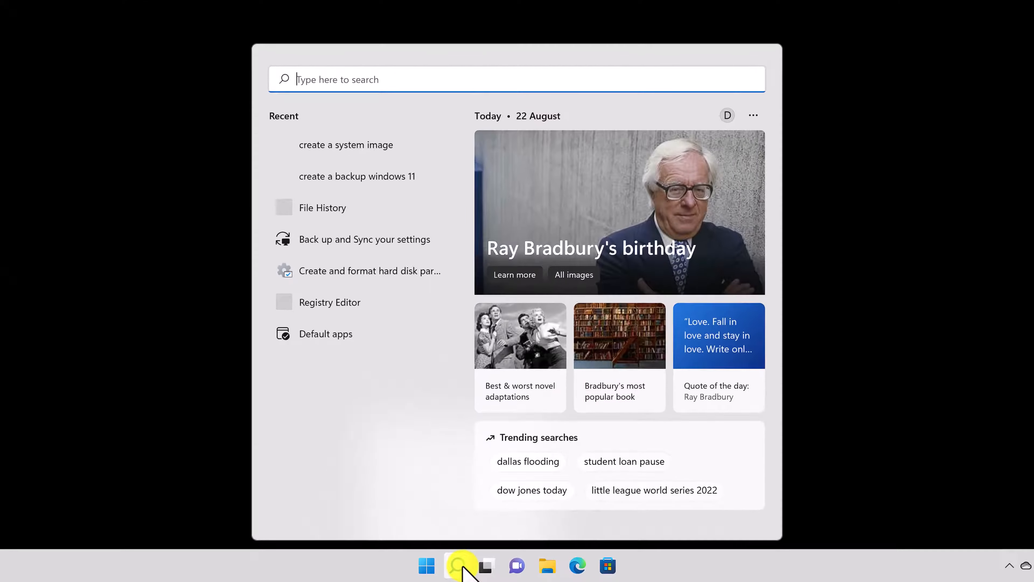
type("gimp")
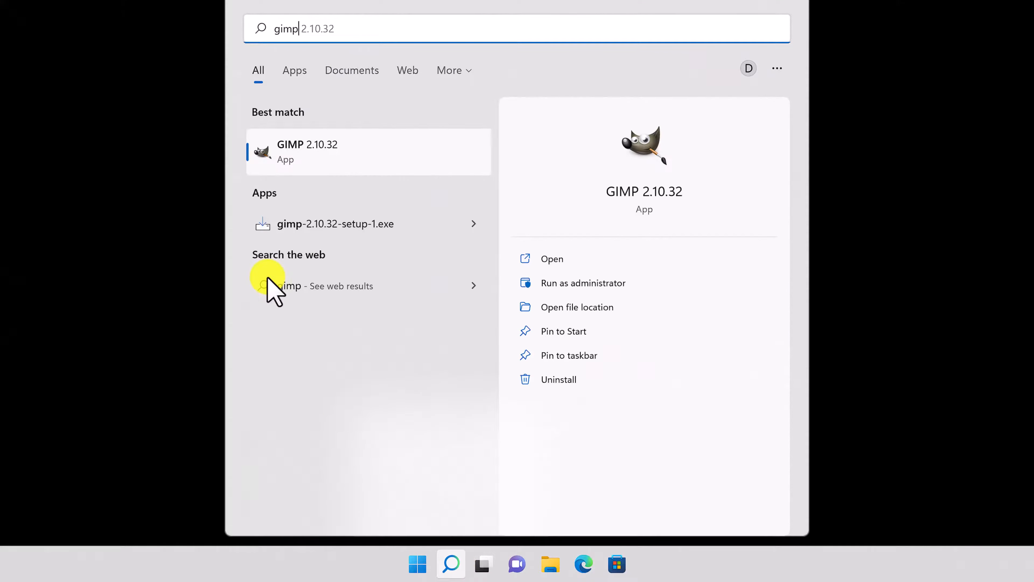
left_click(354, 155)
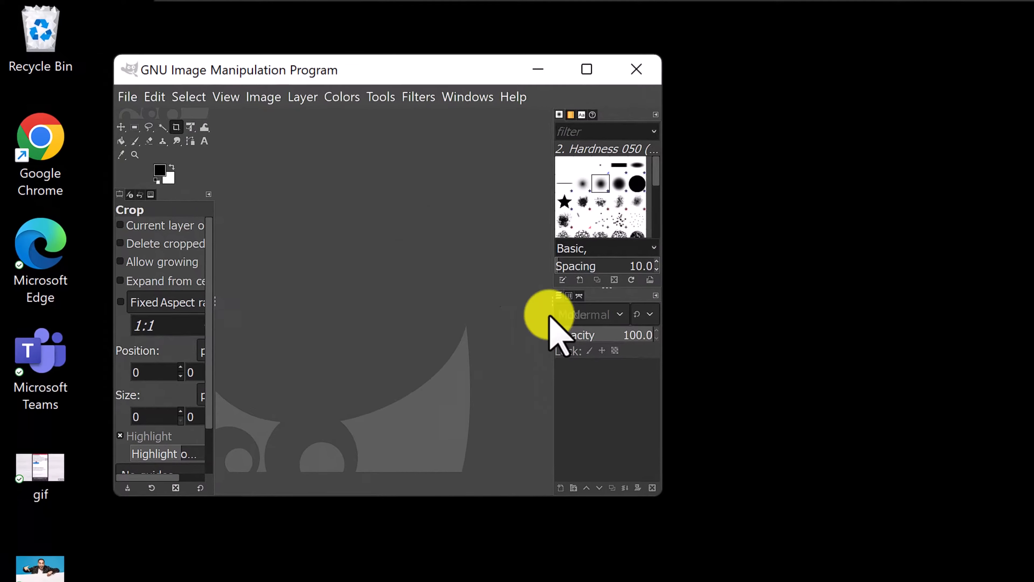
left_click(126, 98)
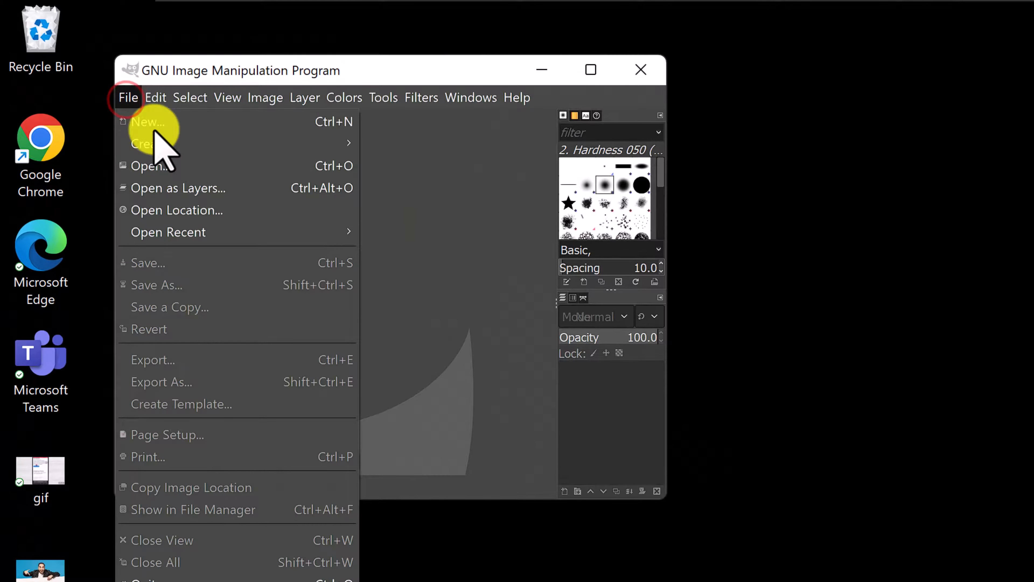
left_click(181, 166)
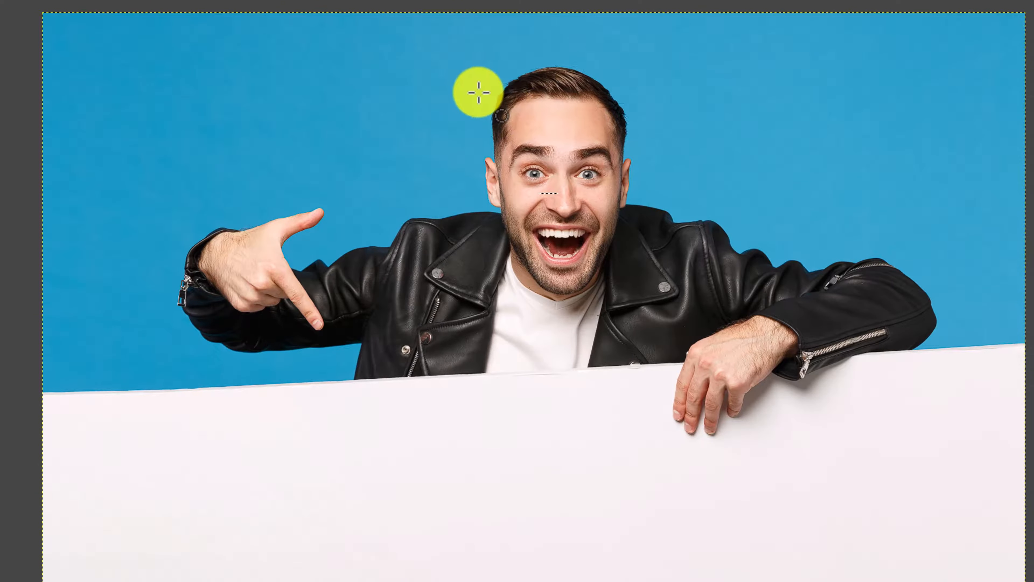
Draw an elliptical selection over the man and resize and move it to frame his head and shoulders.
left_click_drag(907, 299, 952, 358)
left_click_drag(522, 151, 777, 382)
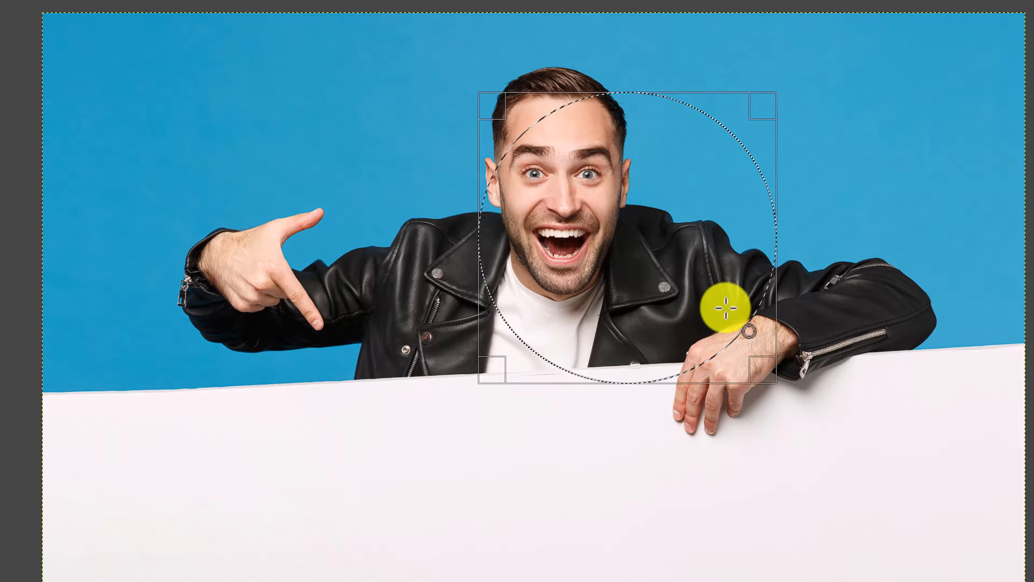
left_click_drag(659, 96, 560, 61)
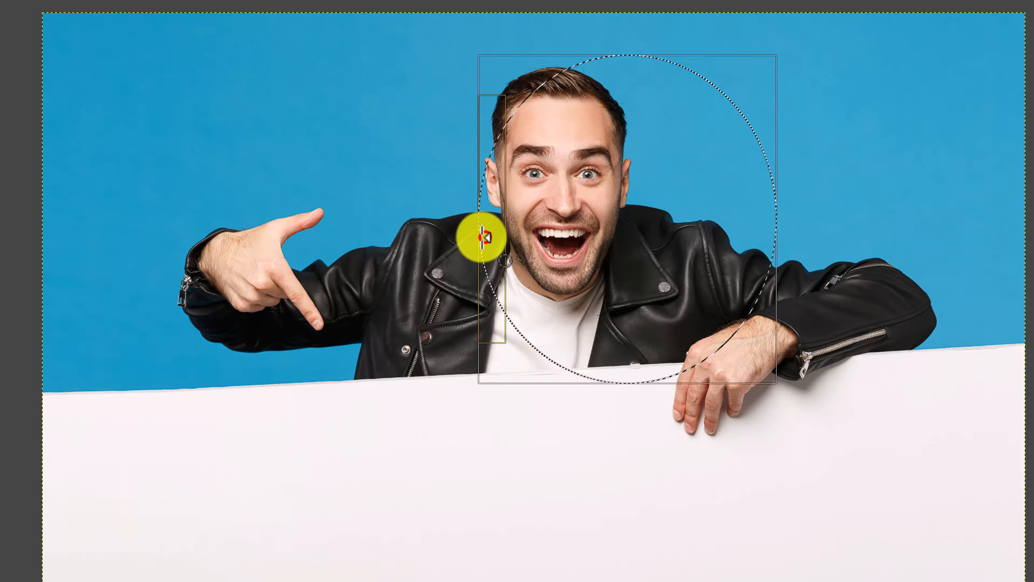
left_click_drag(480, 236, 433, 225)
left_click_drag(645, 279, 590, 247)
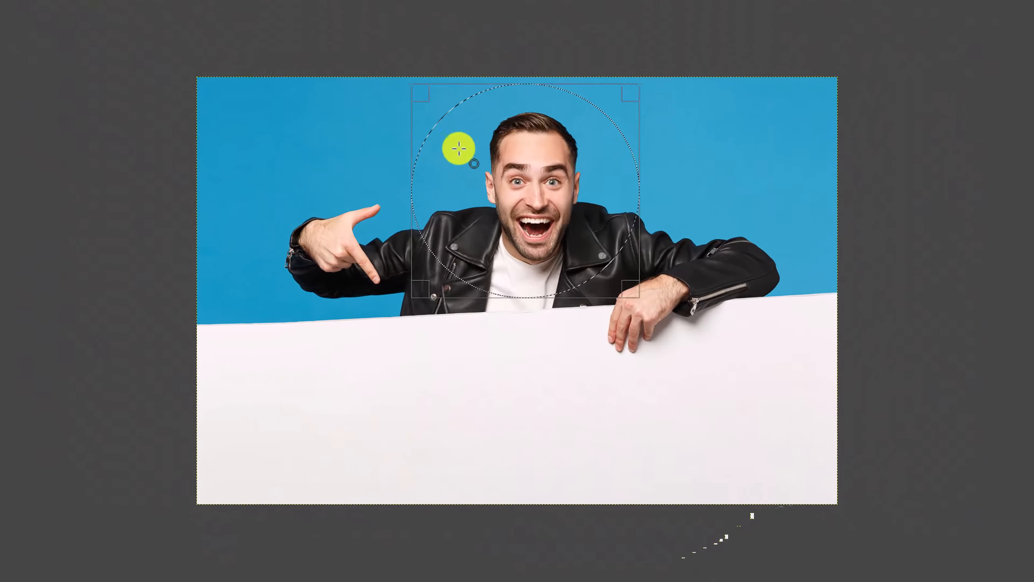
Invert the elliptical selection and delete the picture content outside the ellipse.
right_click(523, 205)
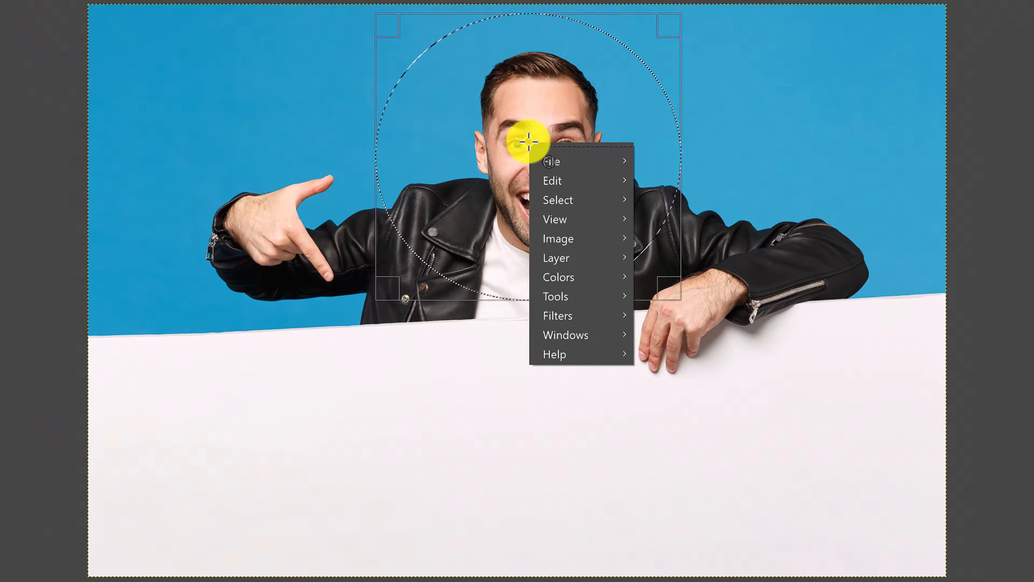
mouse_move(573, 202)
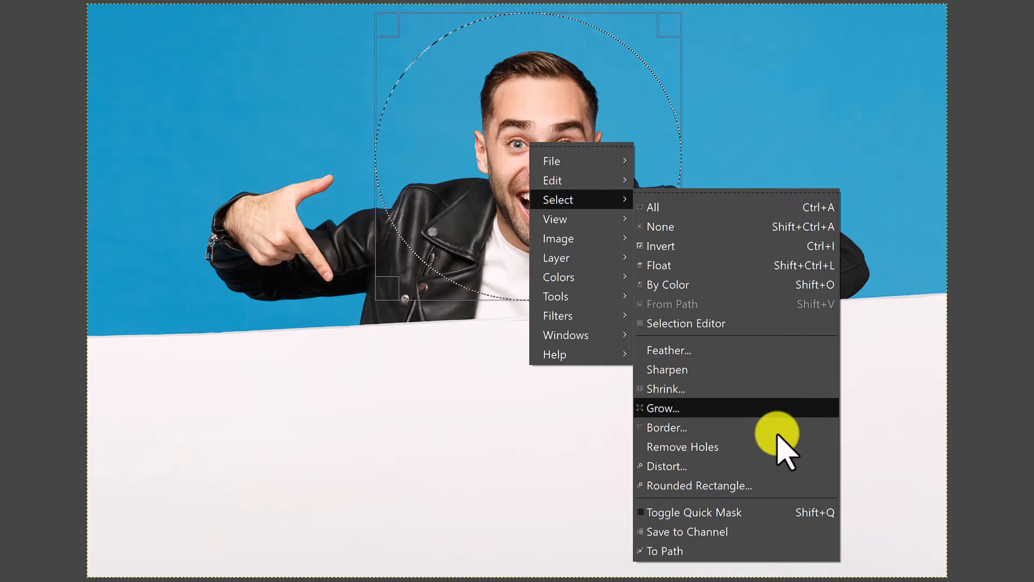
left_click(743, 248)
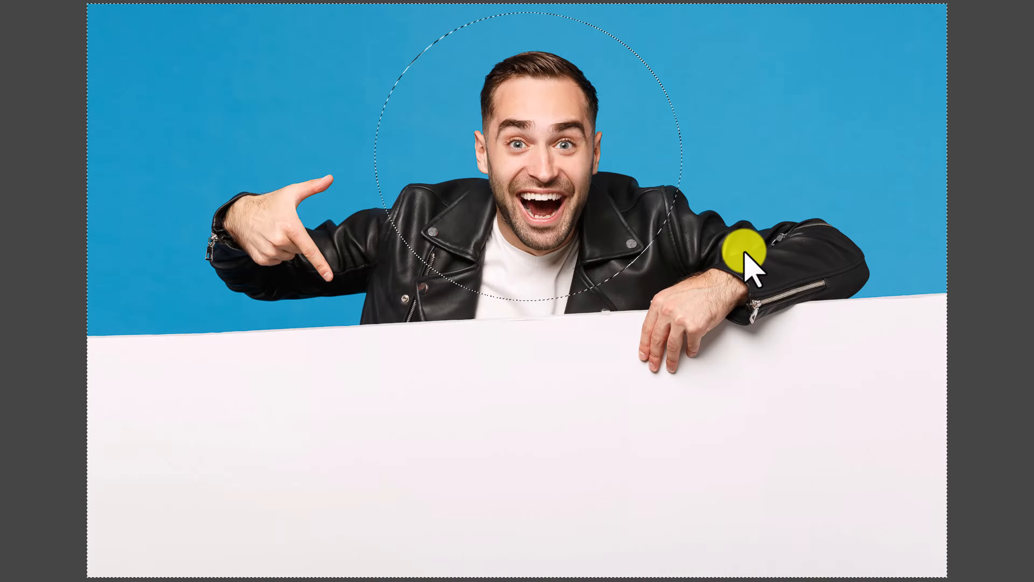
key("Delete")
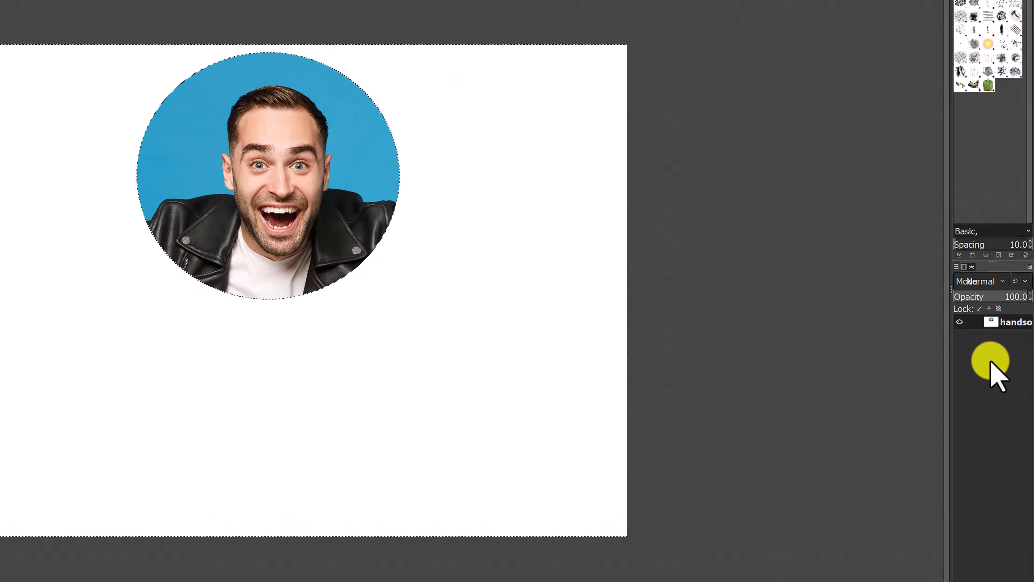
Add an alpha channel to the photo layer and clear the selected area around the ellipse to transparency.
right_click(1005, 337)
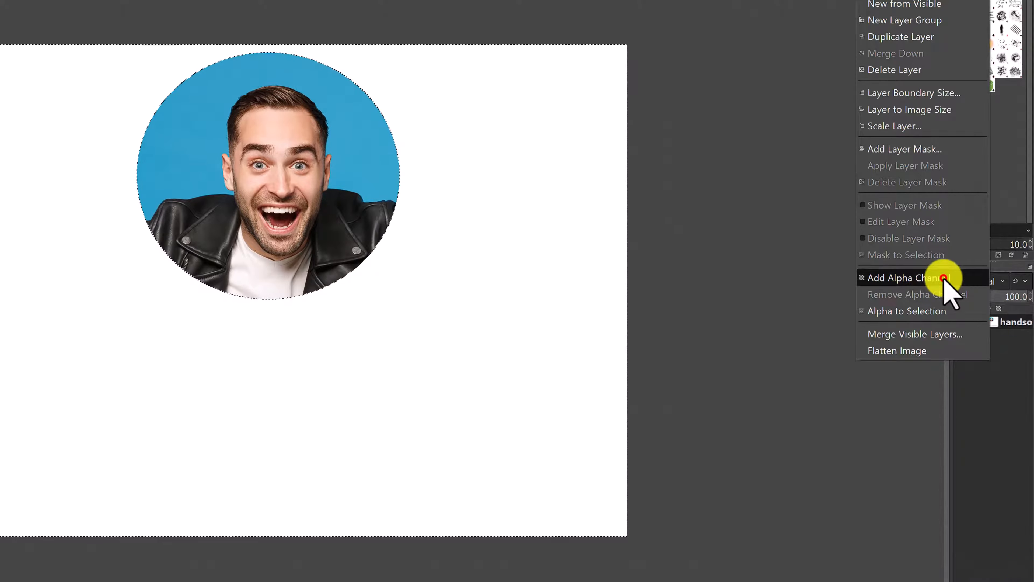
left_click(946, 279)
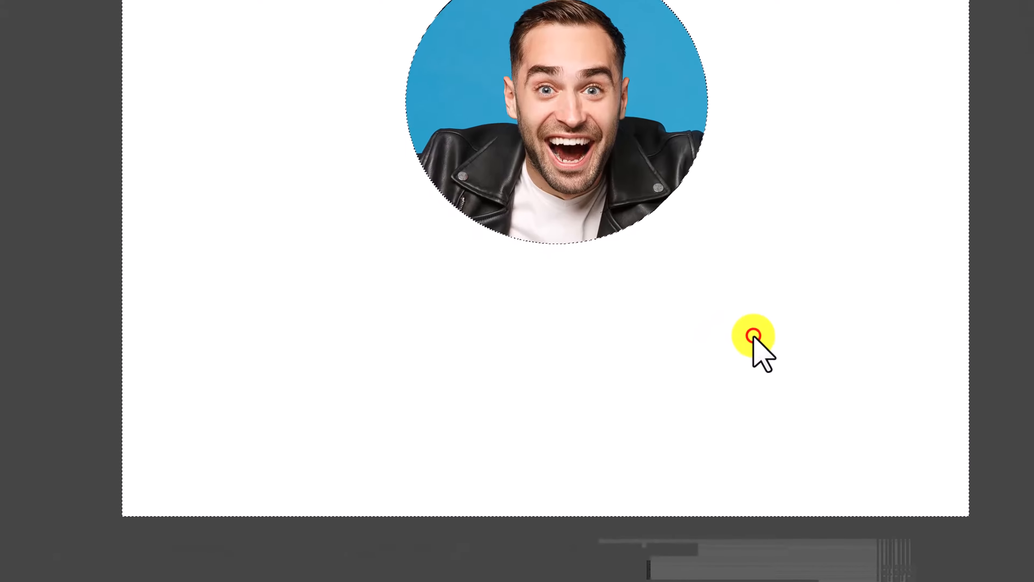
right_click(638, 350)
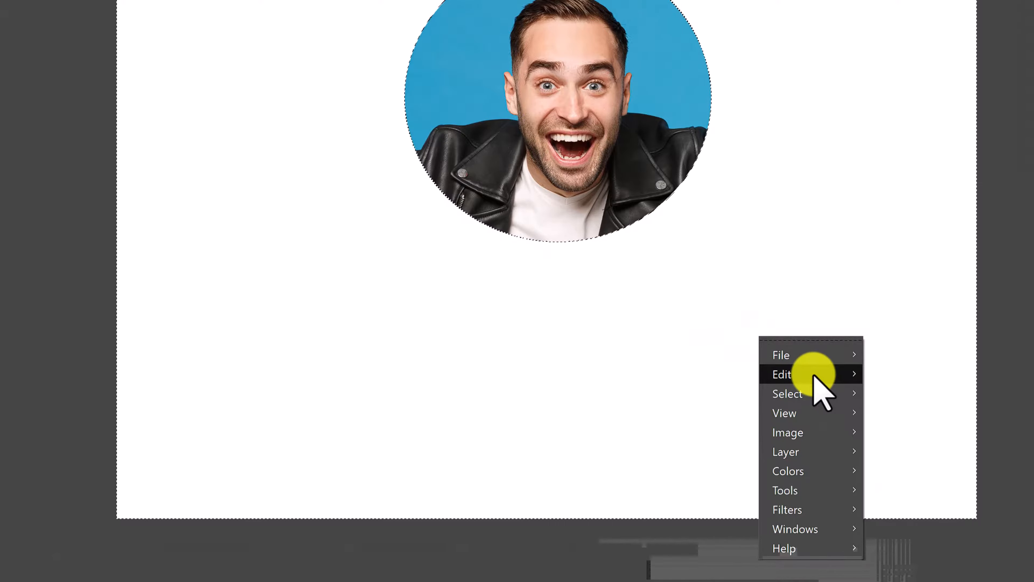
mouse_move(813, 376)
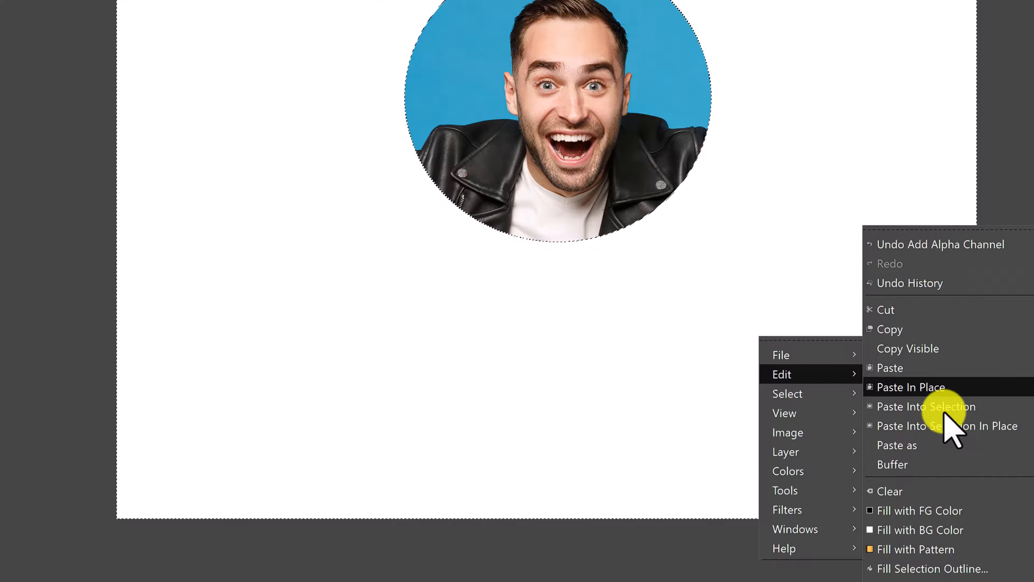
left_click(973, 491)
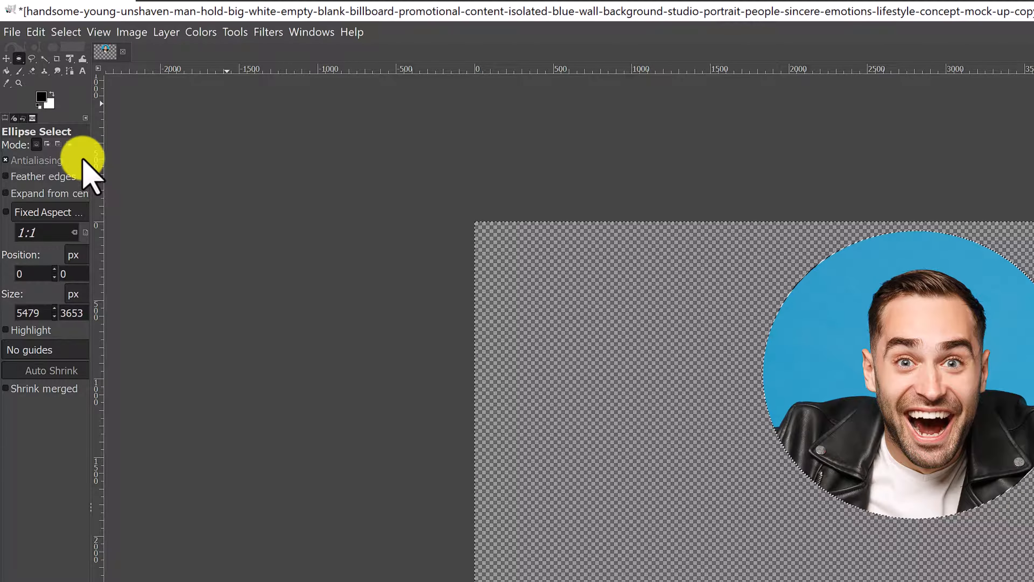
Export the cutout to the Desktop as a PNG, adding "2" before the .png extension, and minimize the GIMP window.
left_click(12, 31)
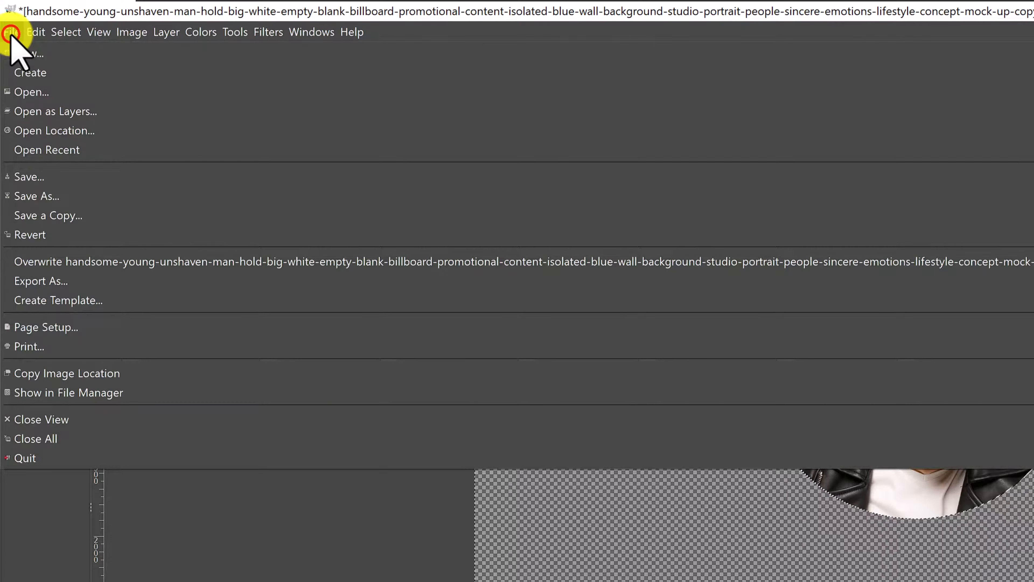
left_click(79, 287)
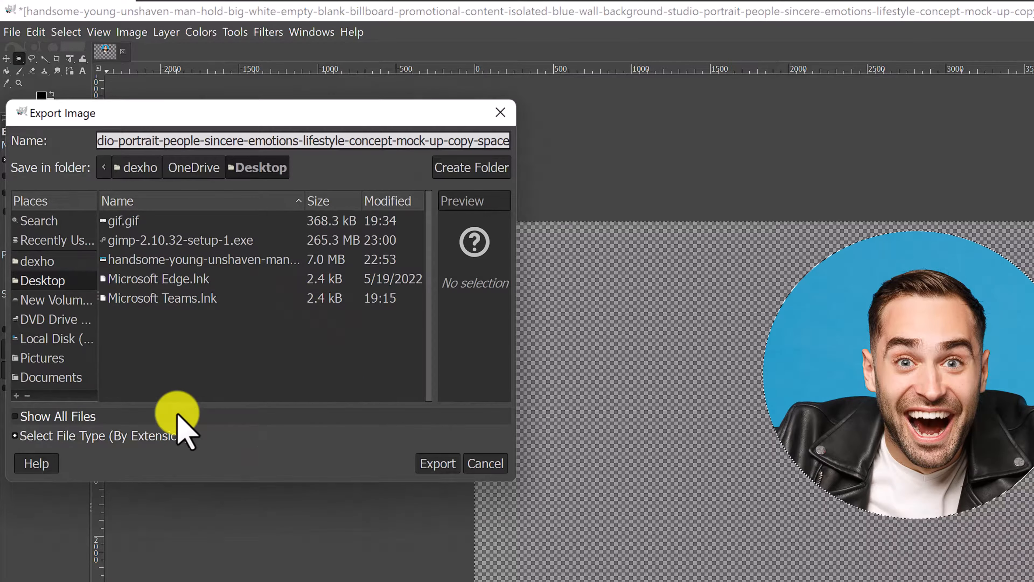
key("Right")
key("Right")
type("png")
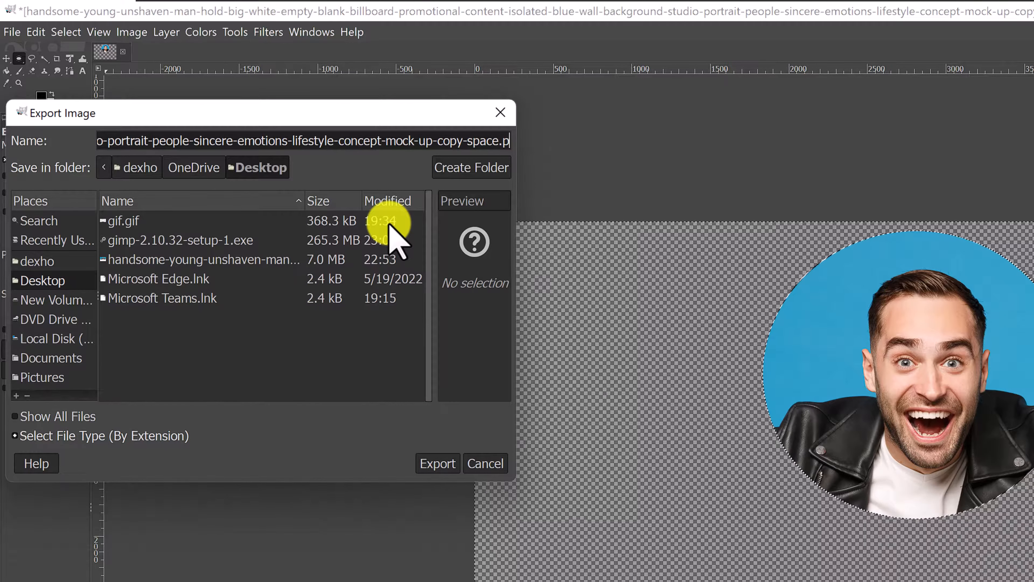
key("Left")
key("Left")
key("Left")
key("Left")
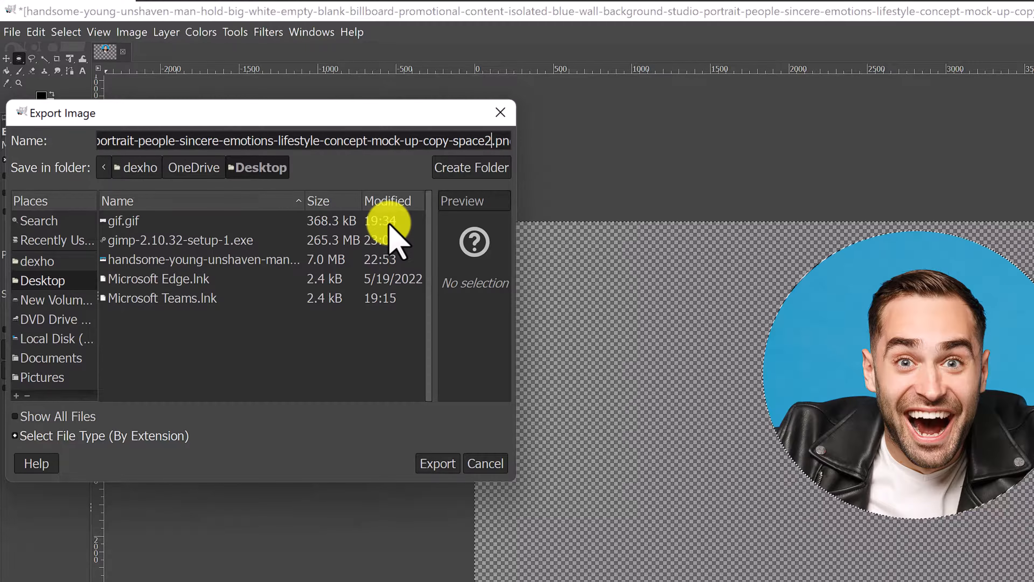
key("Return")
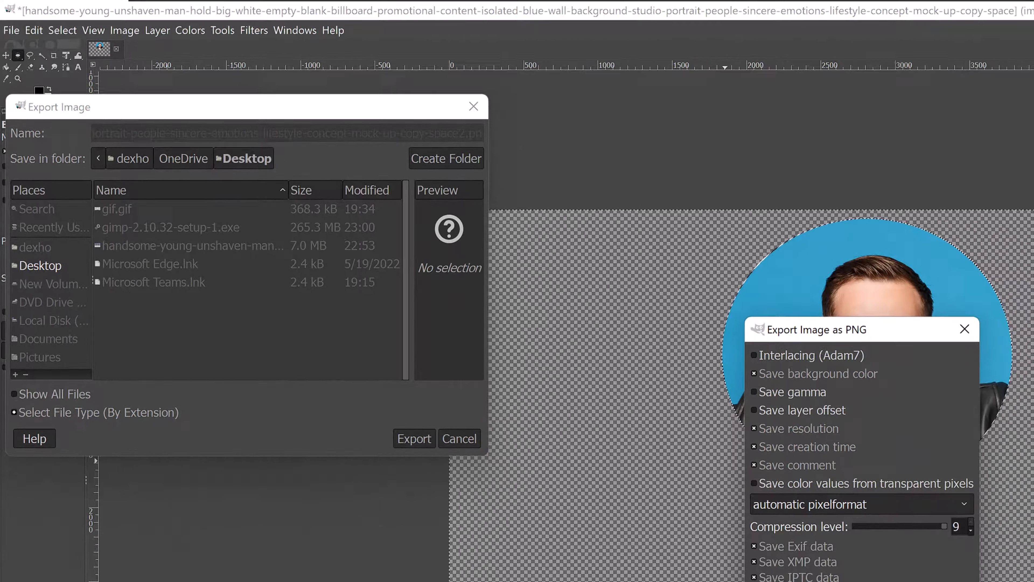
left_click(606, 439)
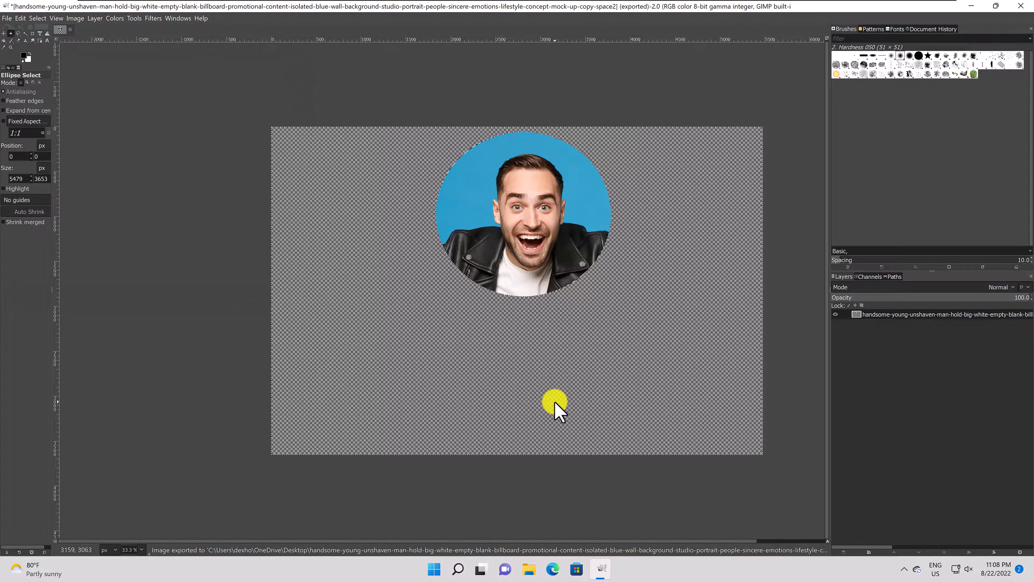
left_click(971, 7)
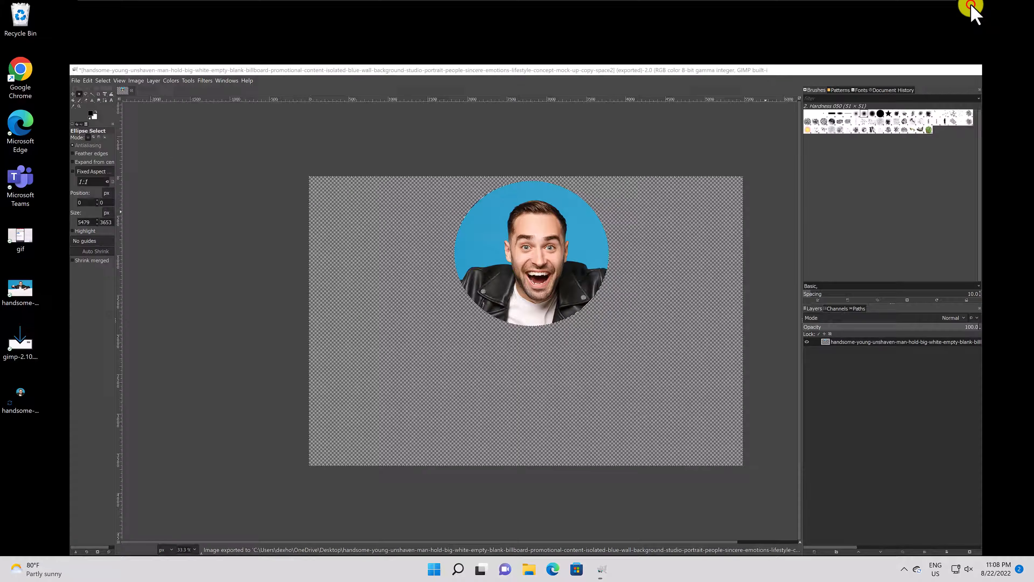